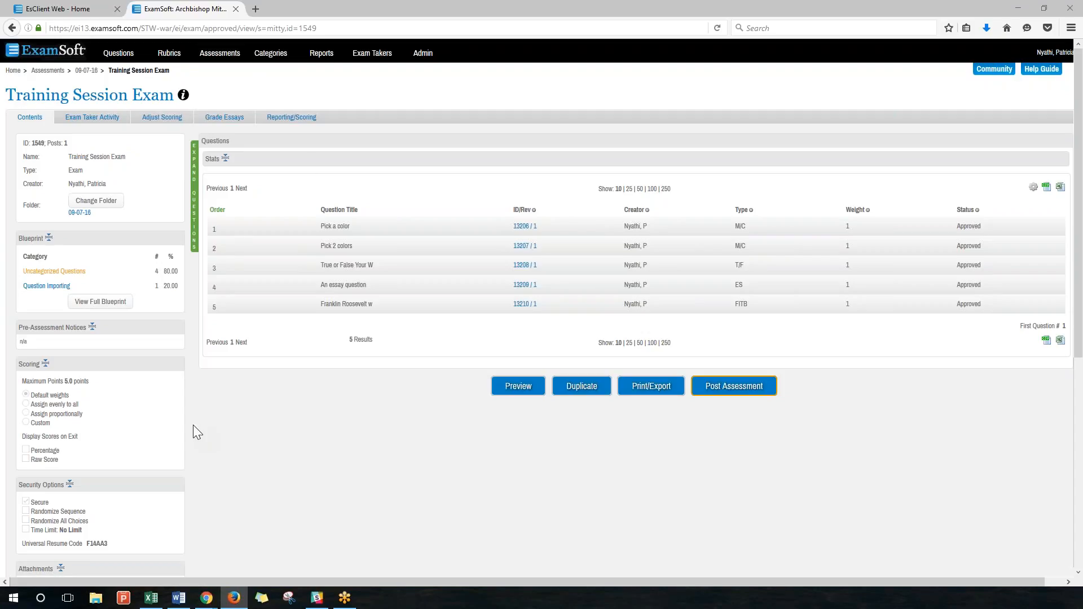
Look over the Training Session Exam settings and open its Post Assessment form.
scroll(193, 425, down, 2)
scroll(542, 307, down, 1)
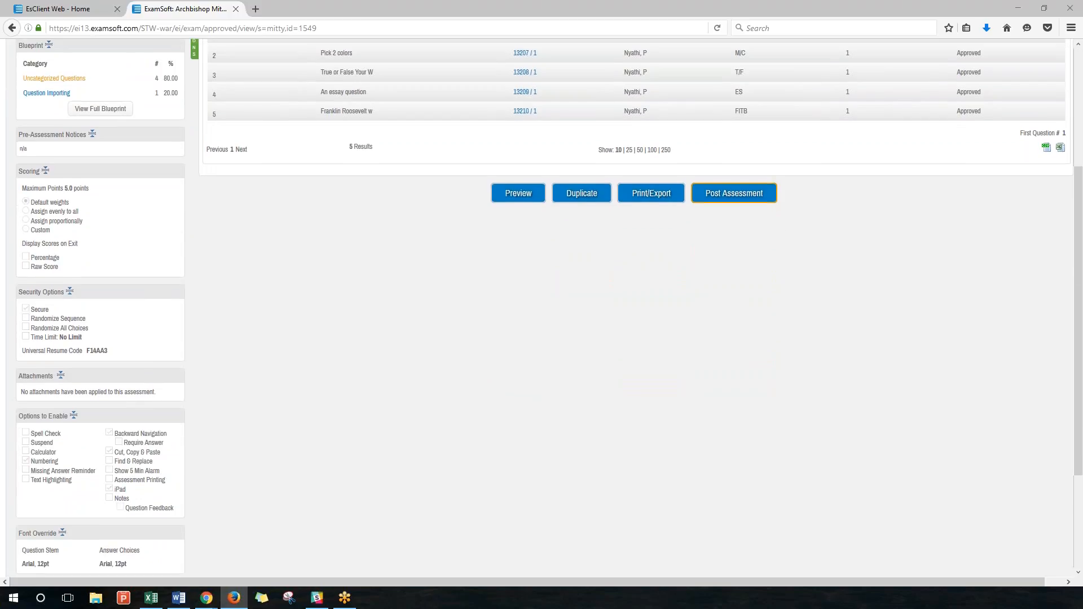
scroll(469, 347, up, 3)
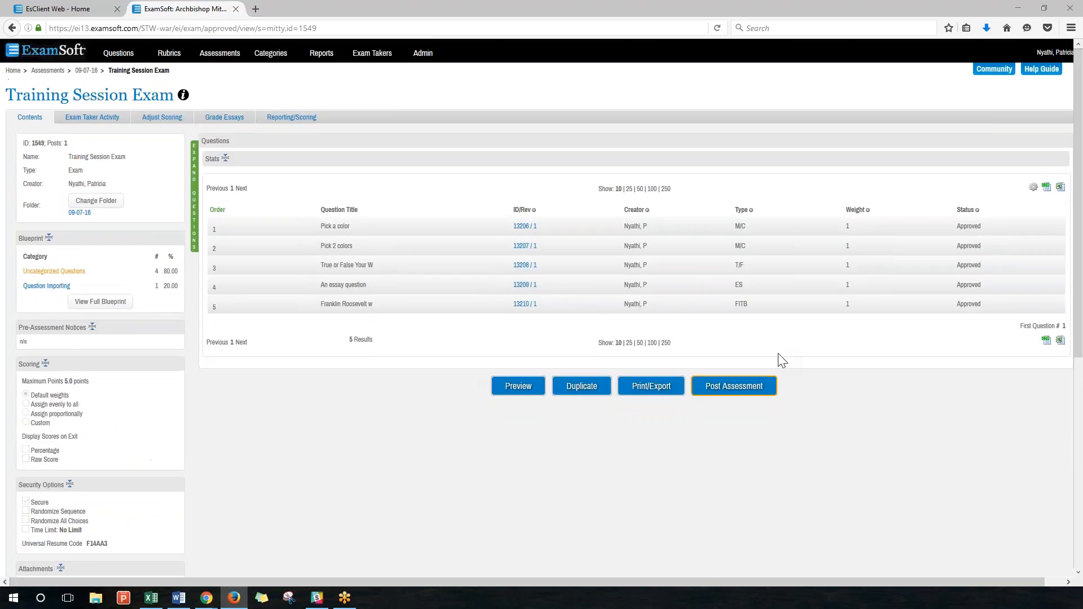
click(738, 394)
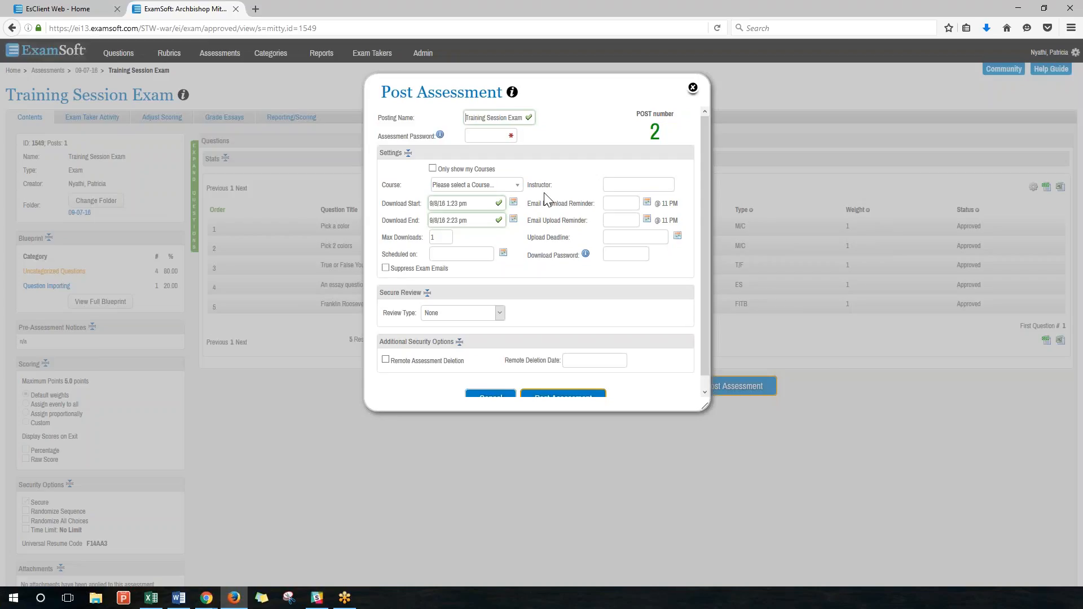
scroll(508, 205, down, 1)
scroll(510, 261, down, 1)
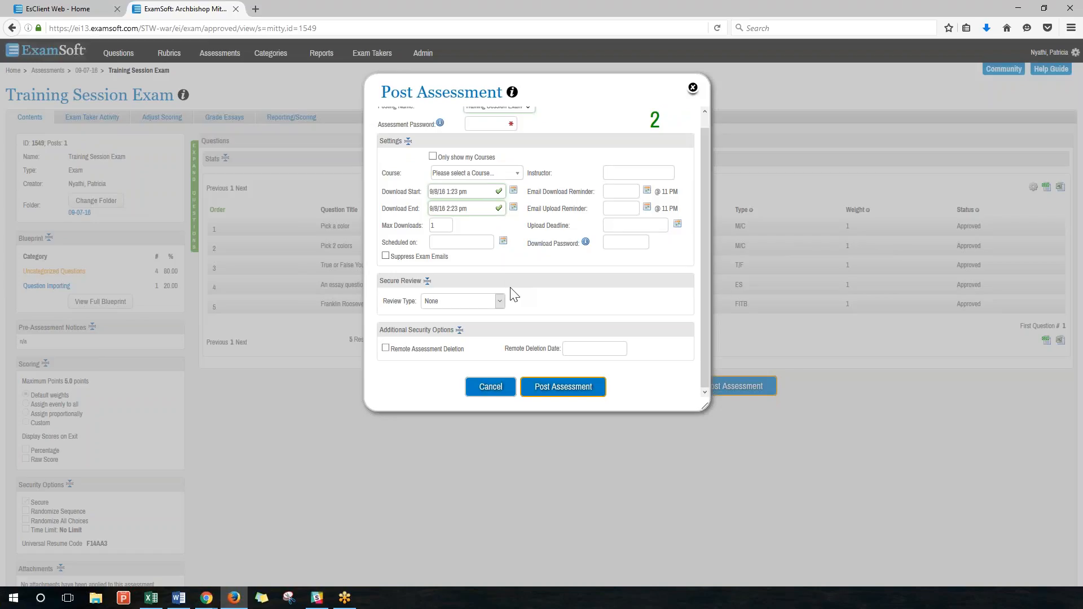
scroll(513, 293, up, 2)
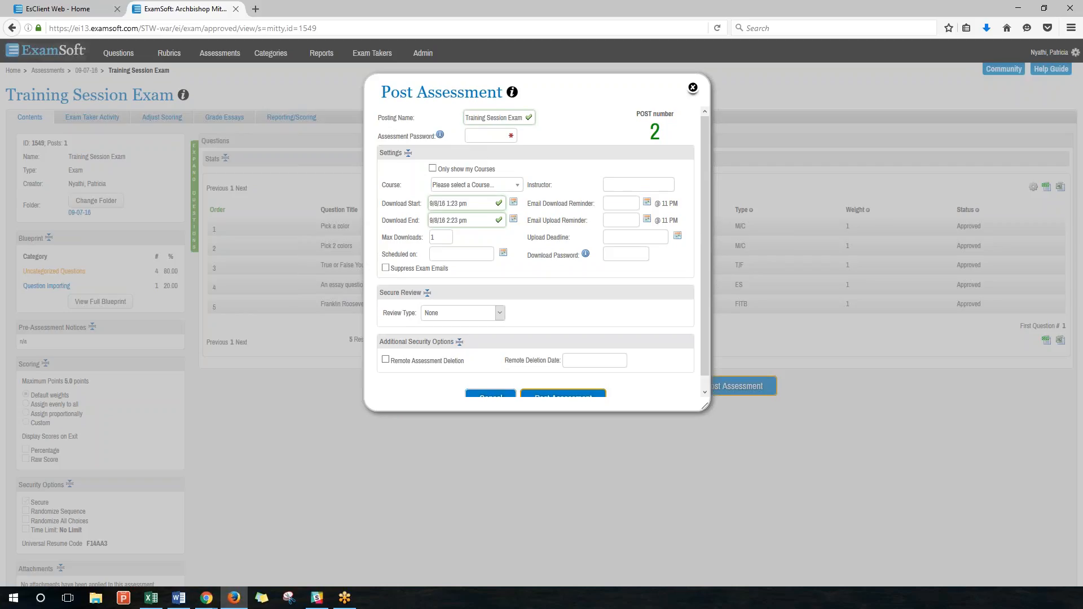
drag(428, 140, 435, 138)
Limit the Course list to my own courses with Only show my Courses, then reopen it.
click(553, 181)
click(492, 184)
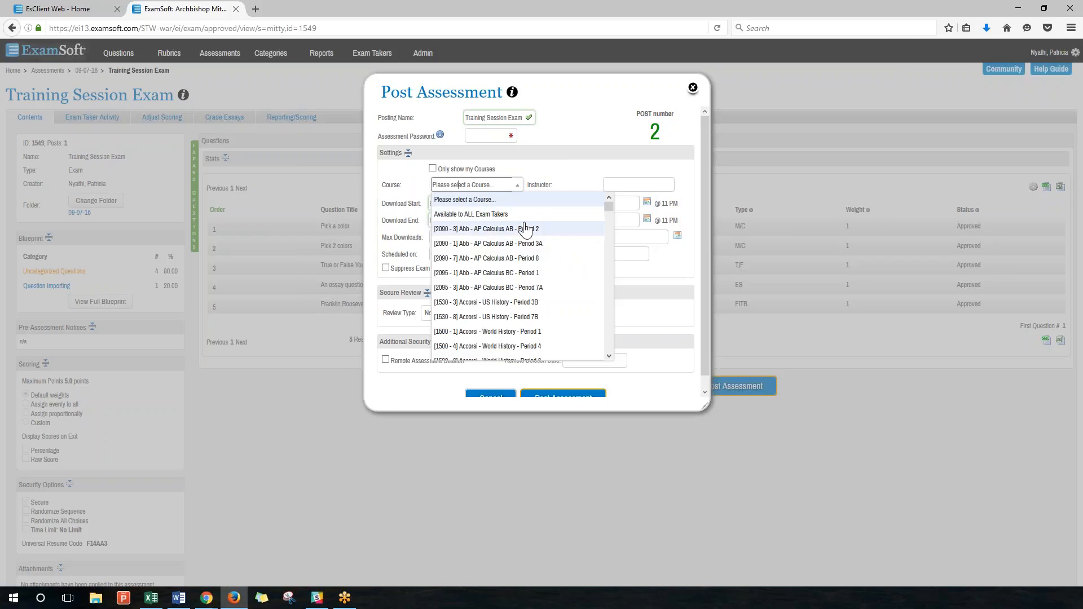
click(570, 176)
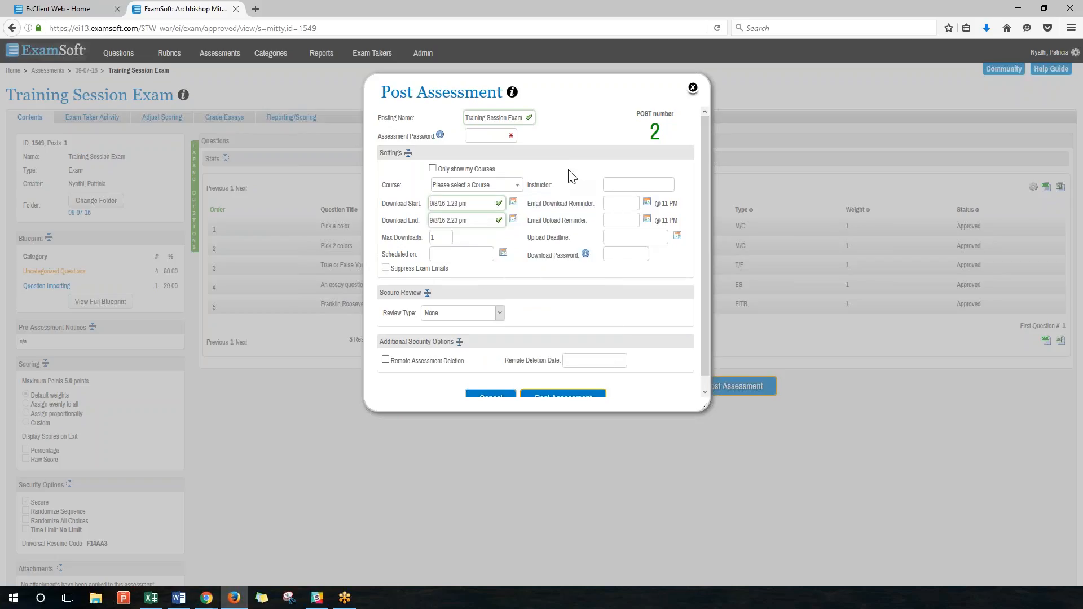
click(432, 168)
click(511, 185)
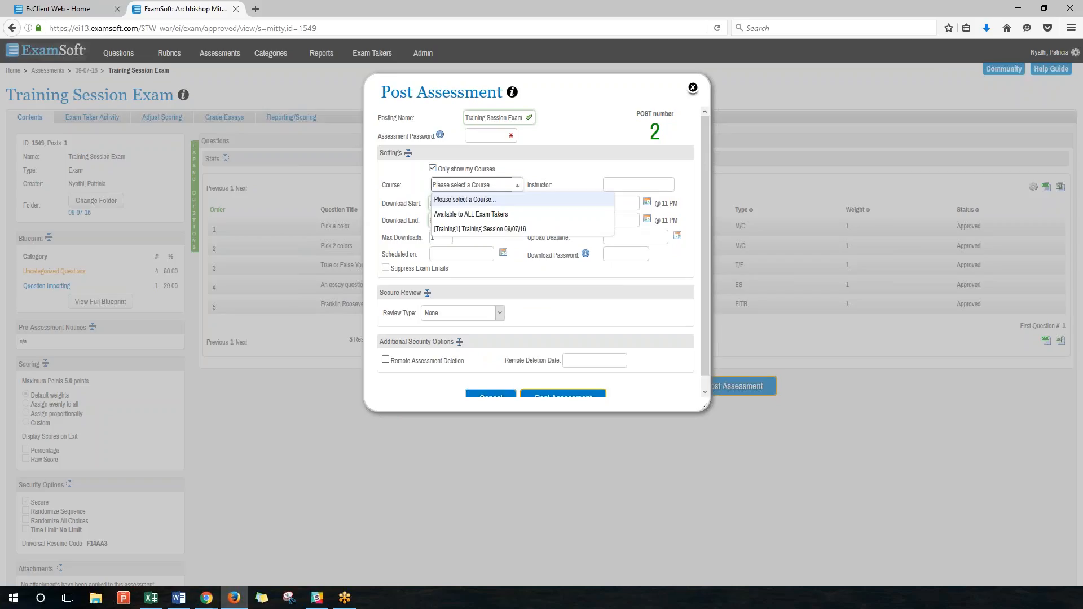
Choose the [Training1] Training Session 09/07/16 course and enter the assessment password.
click(494, 232)
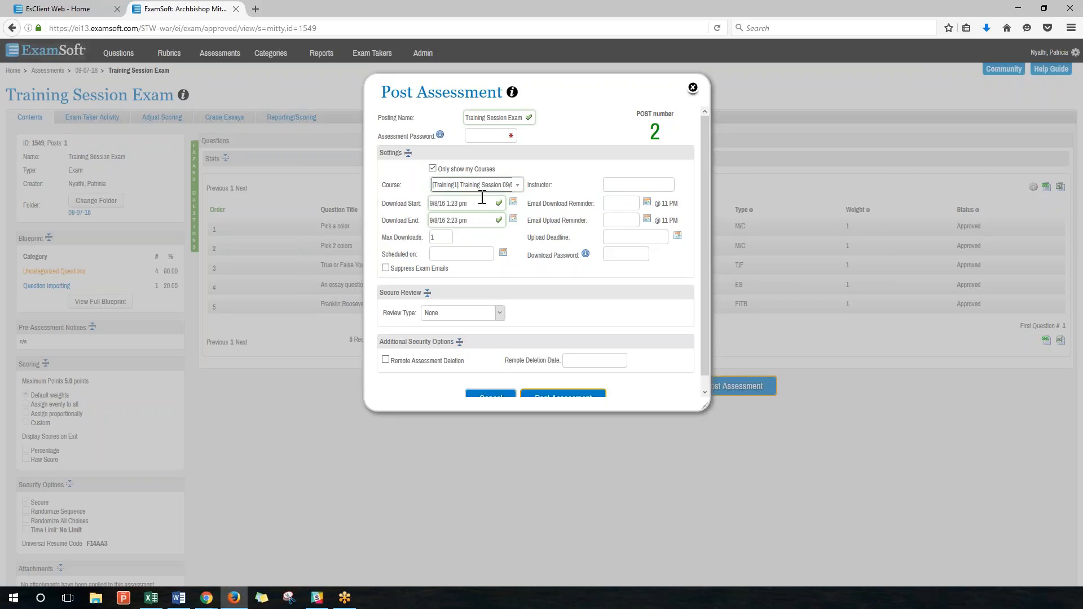
click(467, 136)
text(exam123)
click(473, 206)
drag(391, 269, 452, 272)
click(452, 272)
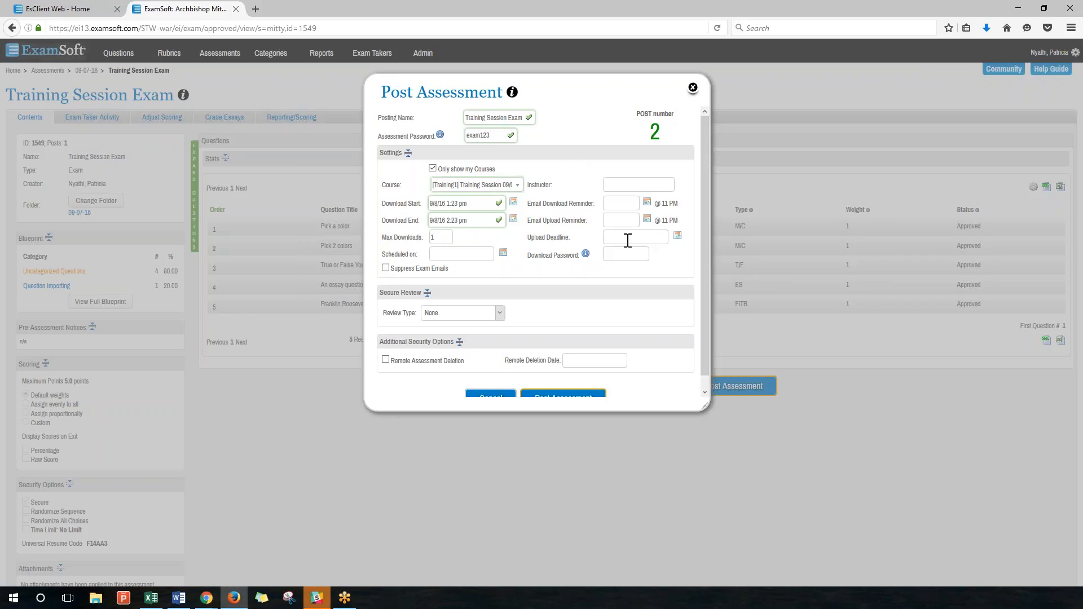
click(639, 187)
drag(589, 203, 575, 206)
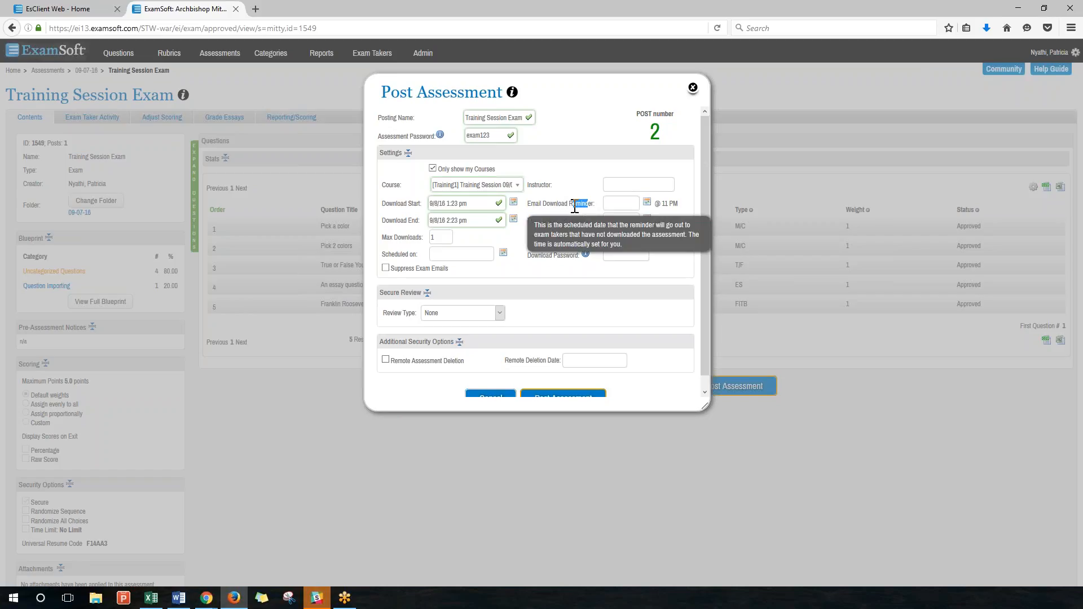
click(630, 203)
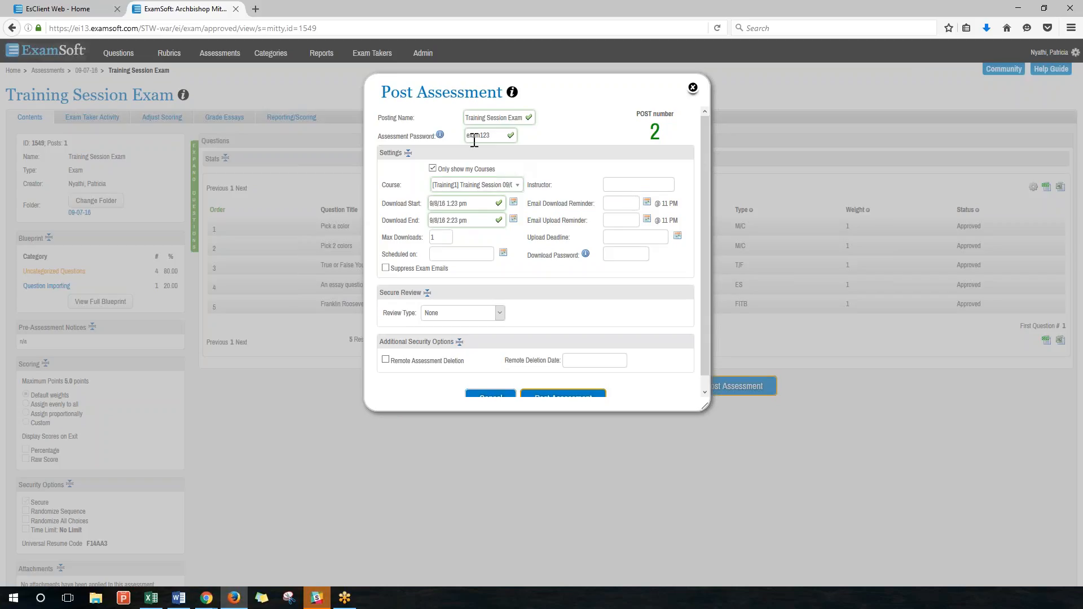
drag(435, 137, 405, 137)
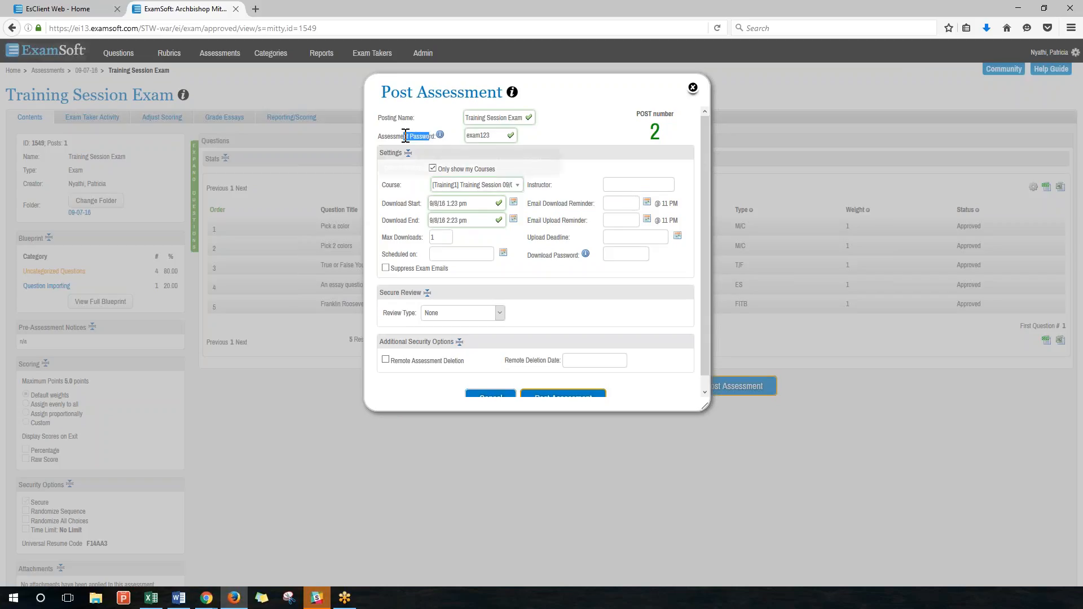
click(621, 203)
drag(585, 221, 559, 221)
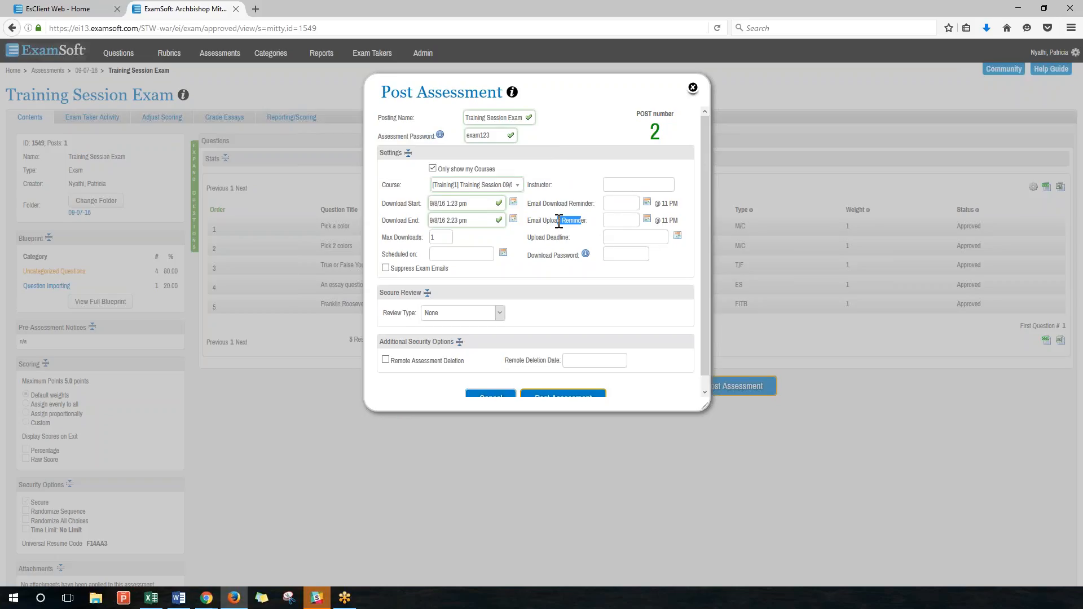
click(617, 237)
drag(575, 239, 536, 243)
mouse_move(534, 242)
click(558, 252)
drag(531, 255, 574, 255)
scroll(533, 310, down, 1)
click(560, 300)
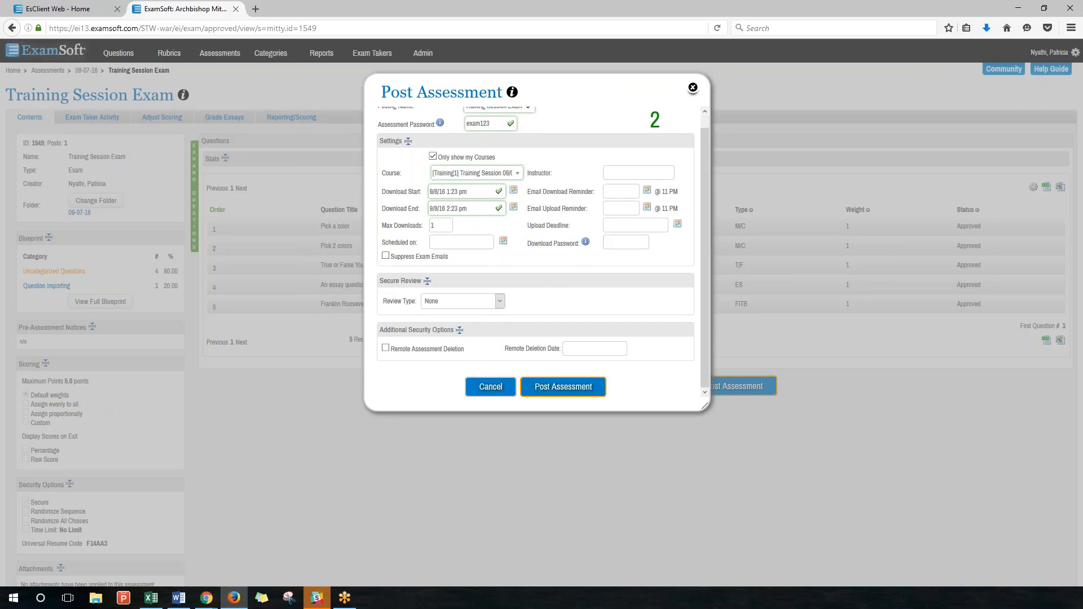
click(461, 301)
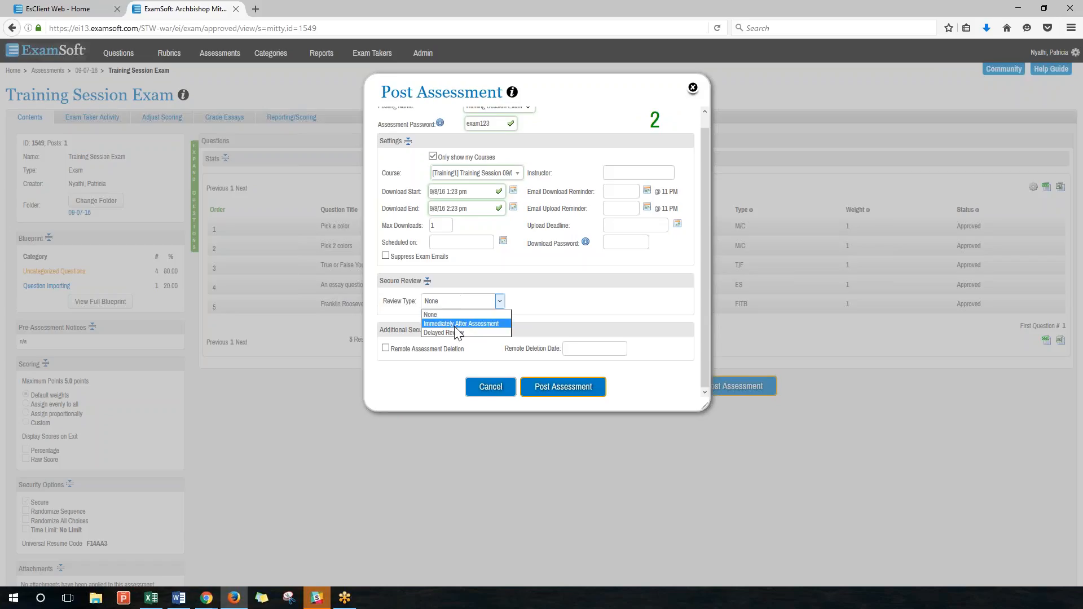
click(550, 296)
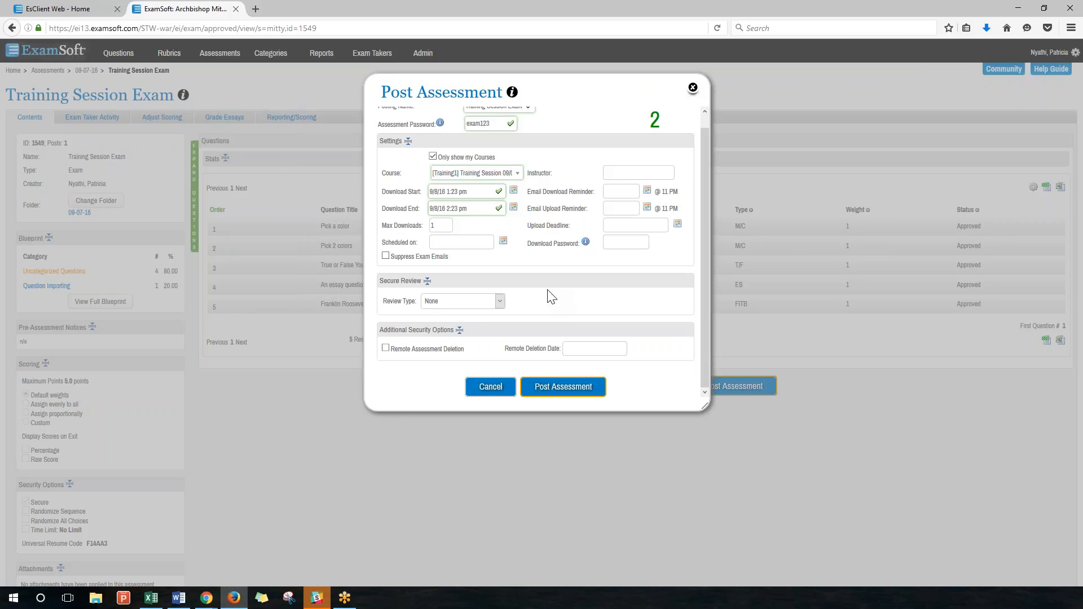
click(500, 302)
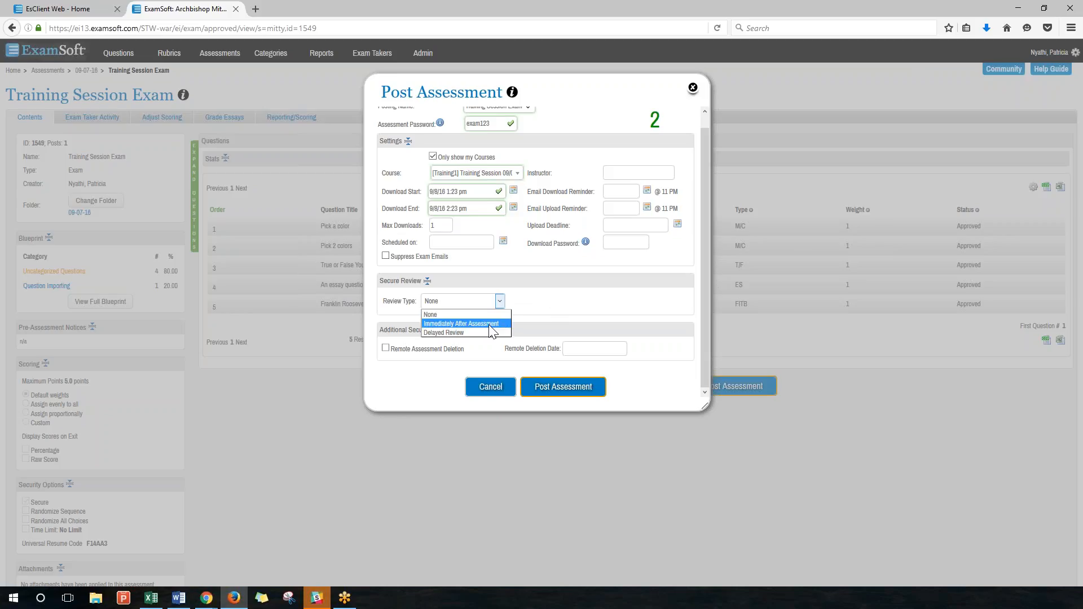
click(497, 323)
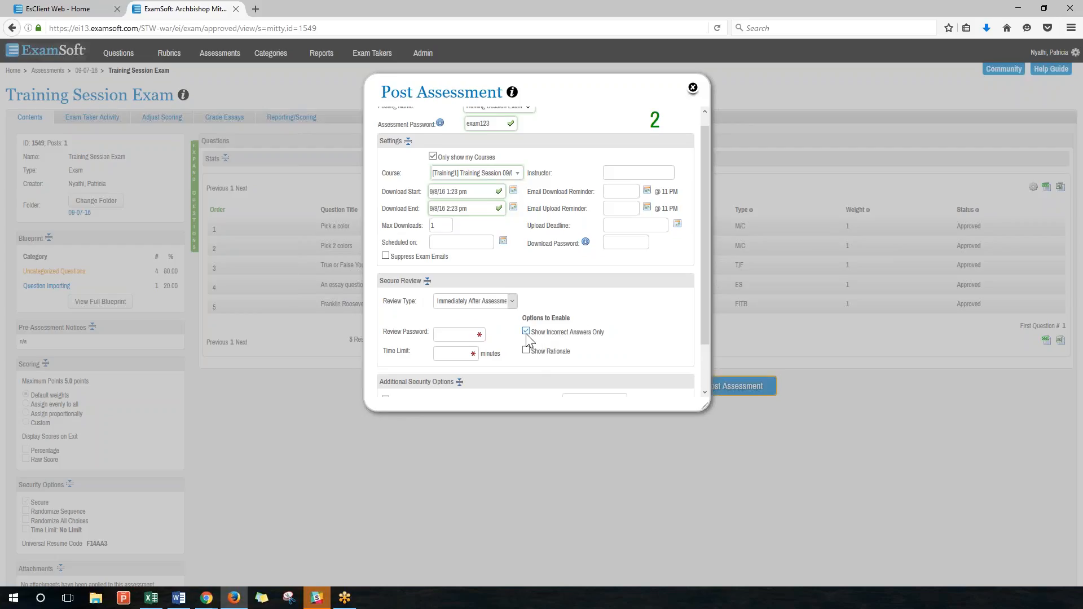
drag(537, 333, 590, 331)
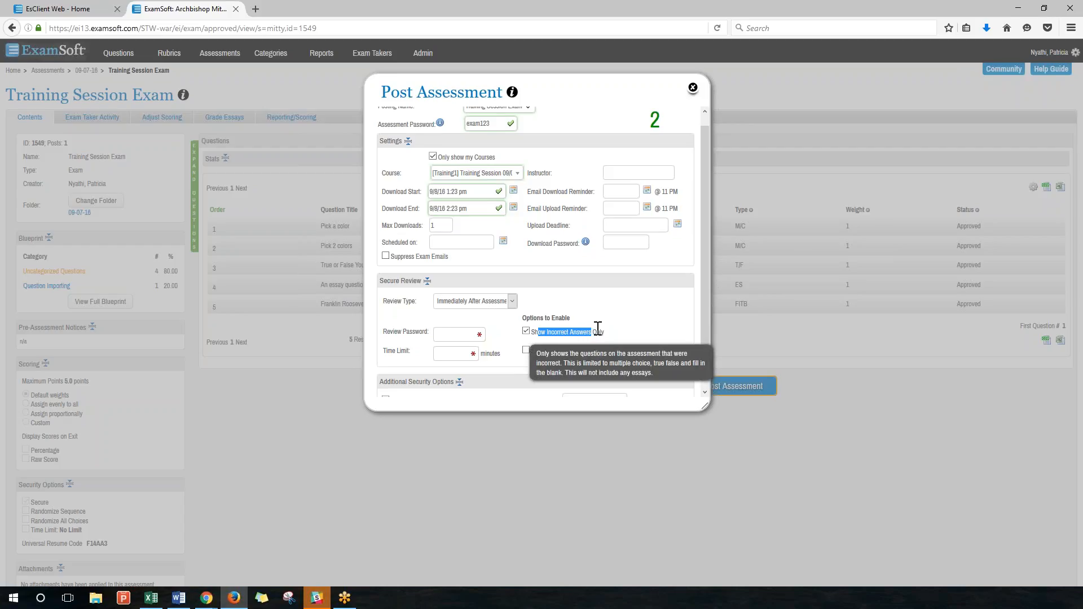
click(598, 330)
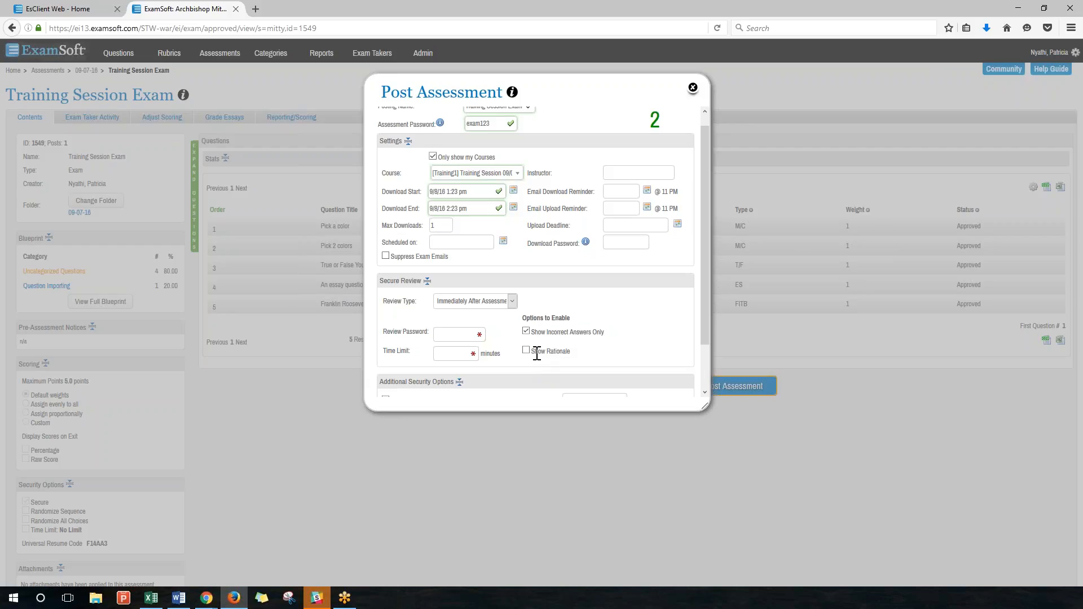
drag(531, 351, 559, 351)
Show rationales, set a 10-minute review time limit, and uncheck Show Incorrect Answers Only.
click(526, 352)
click(469, 356)
text(10)
click(467, 339)
mouse_move(535, 331)
click(525, 332)
click(504, 302)
Select Delayed Review as the secure review type.
click(482, 329)
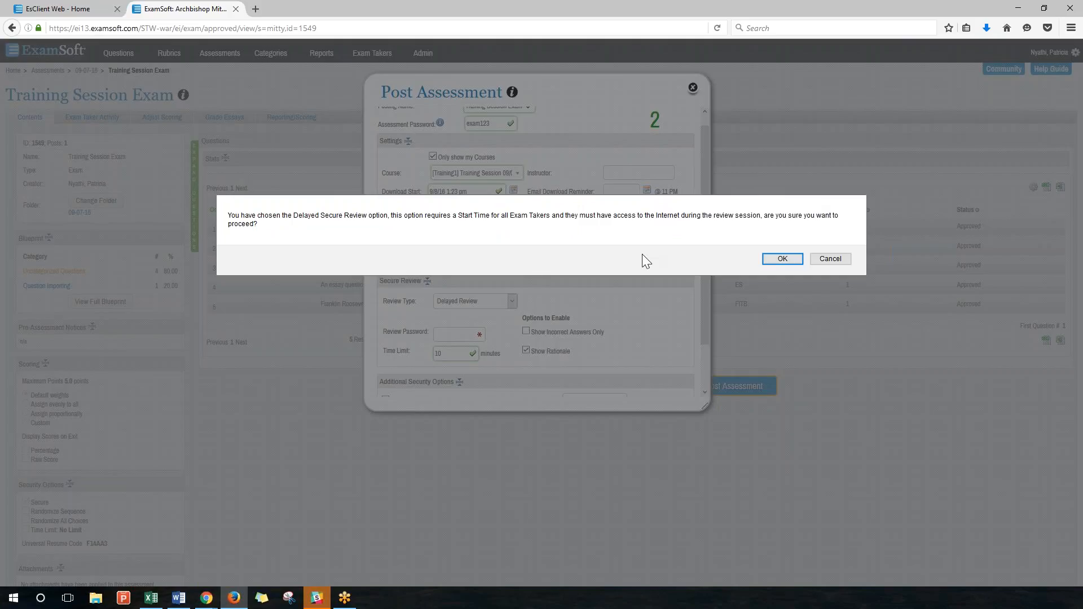
Accept the Delayed Secure Review warning and go to the review Start Time field.
click(788, 259)
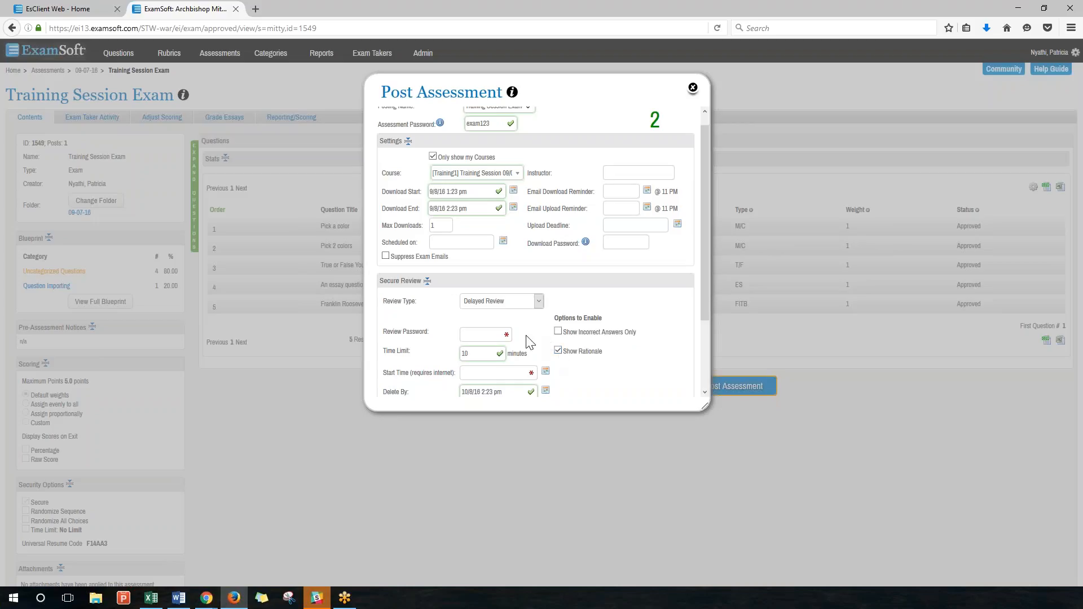
scroll(491, 324, down, 1)
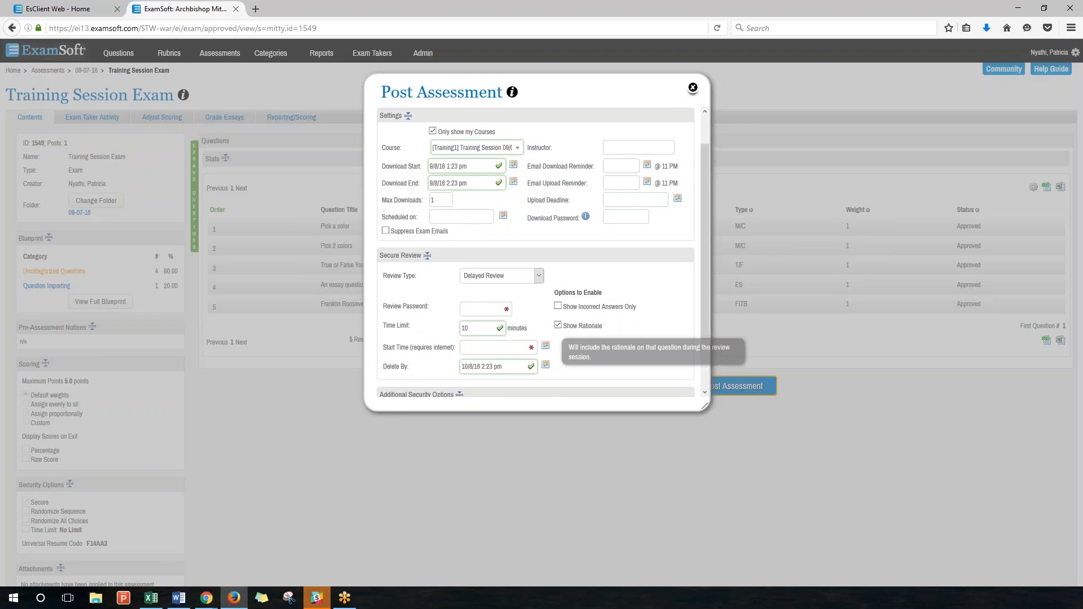
mouse_move(577, 307)
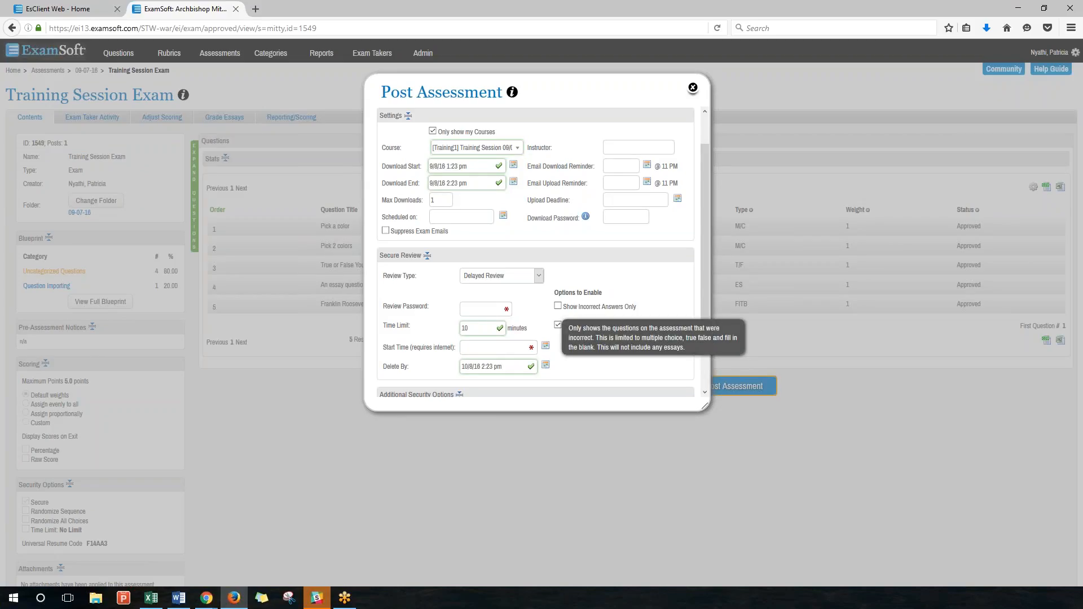
click(488, 348)
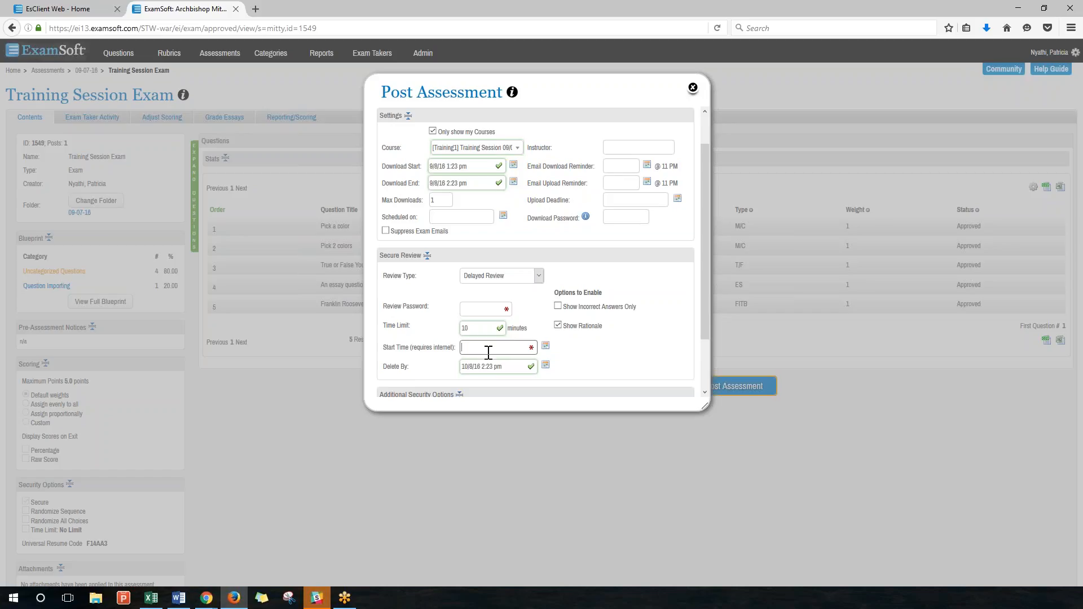
Pick September 8 as the review Start Time date (9/8/16 4:05 pm).
click(546, 345)
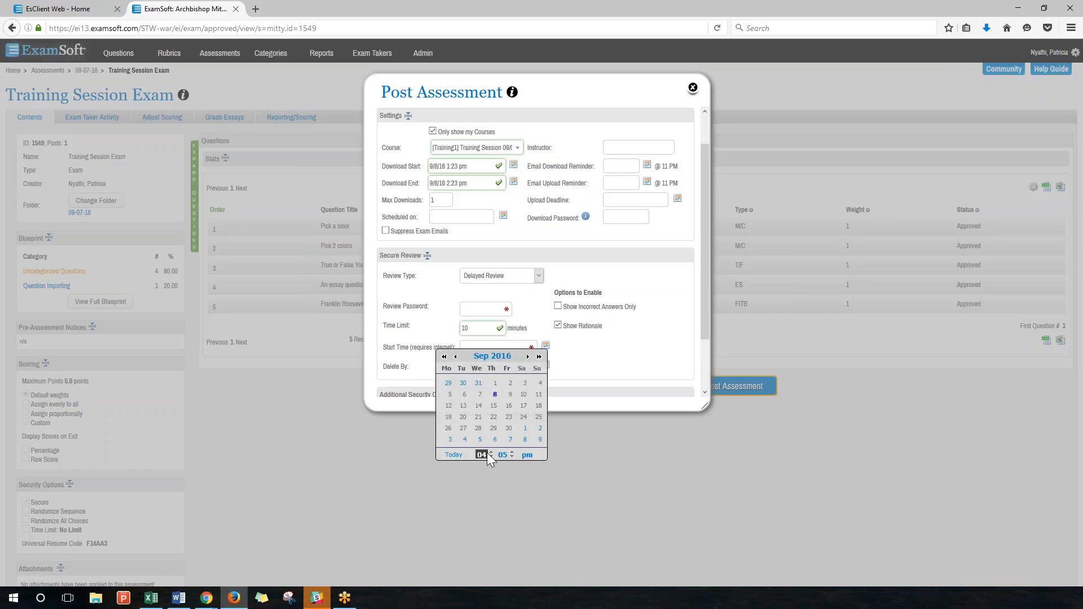
click(495, 394)
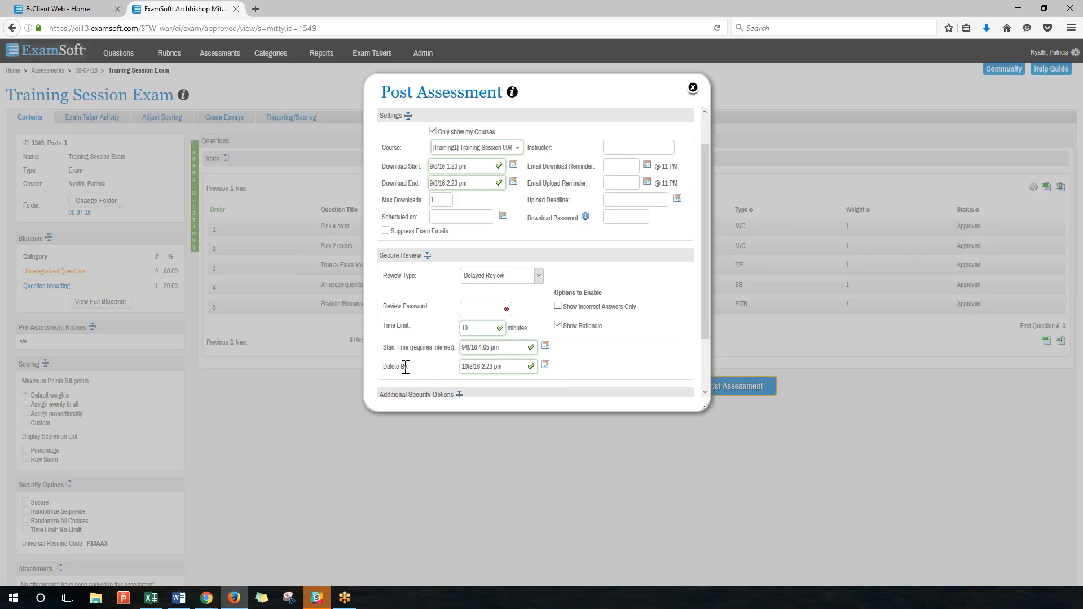
drag(406, 368, 386, 370)
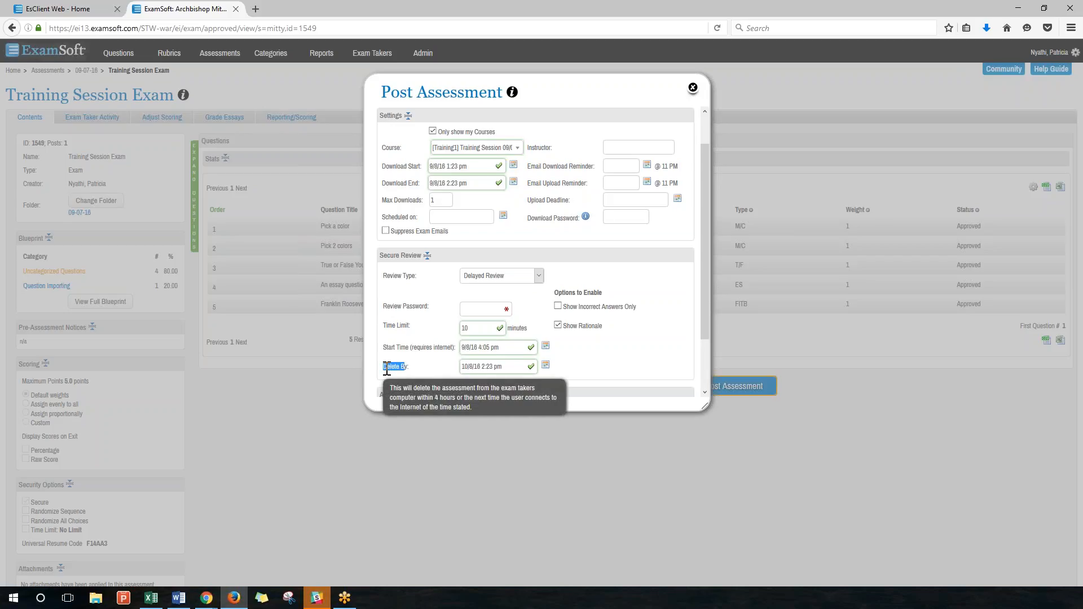
Set the Delete By date to September 8, giving 9/8/16 4:10 pm.
click(514, 365)
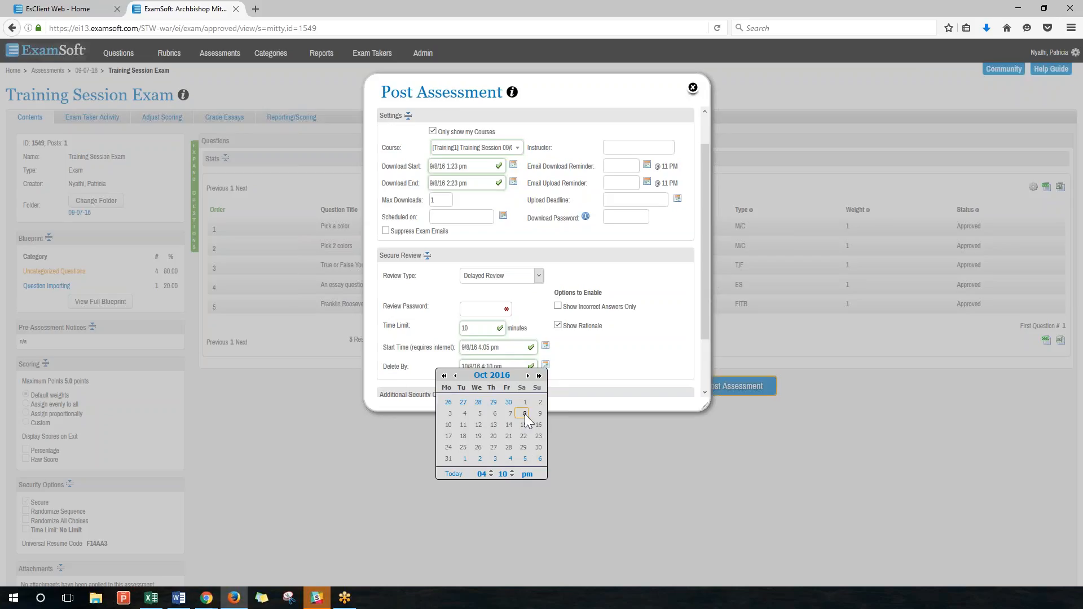
click(455, 377)
click(456, 376)
click(494, 458)
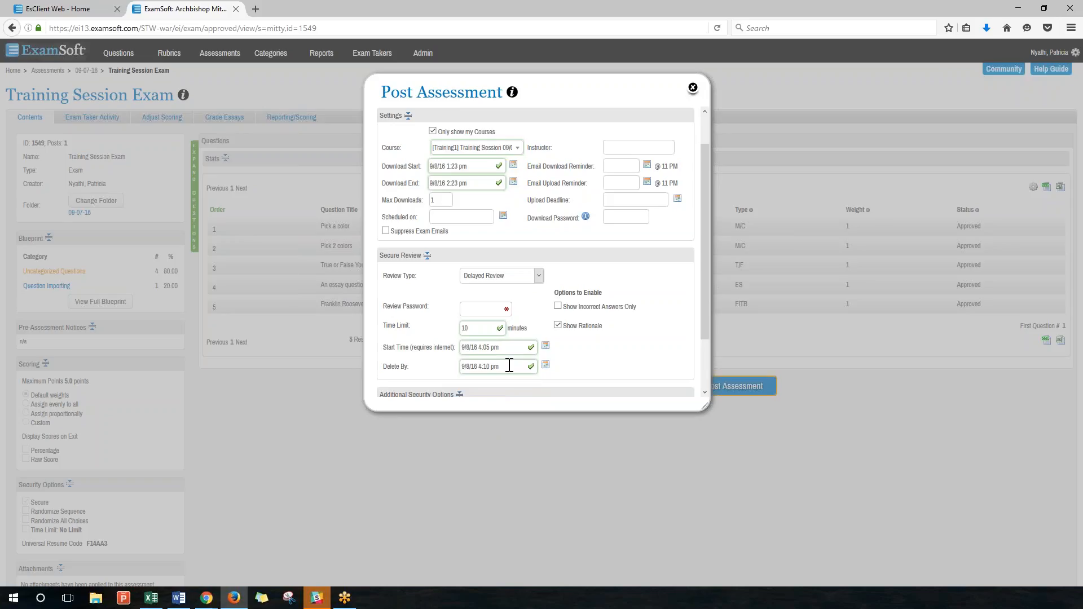
click(491, 311)
scroll(491, 315, down, 2)
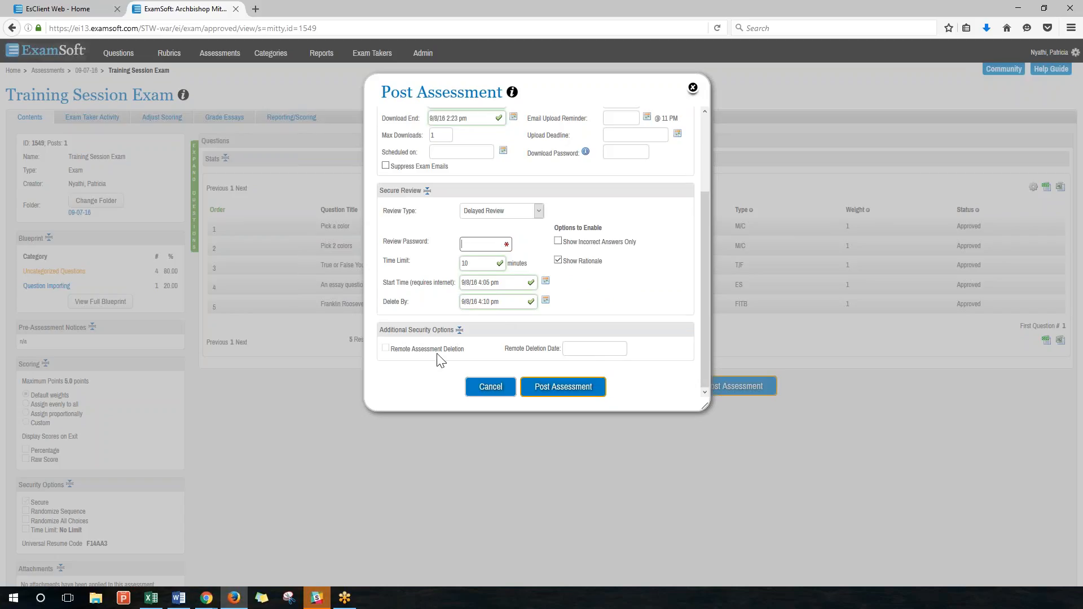
Review the completed posting settings and post the Training Session Exam.
mouse_move(438, 362)
scroll(489, 185, up, 3)
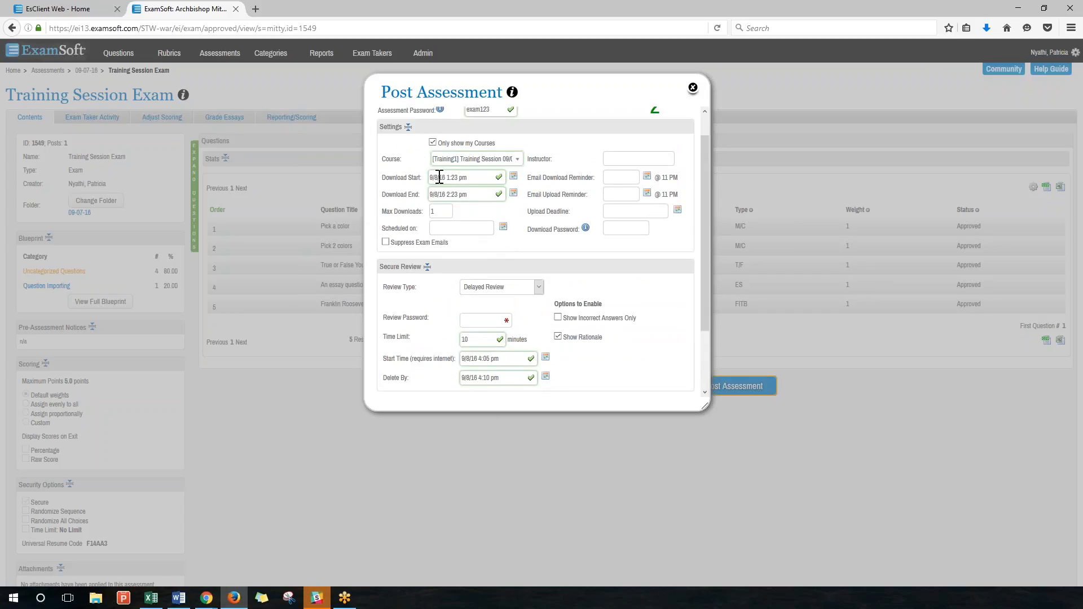
drag(413, 178, 393, 180)
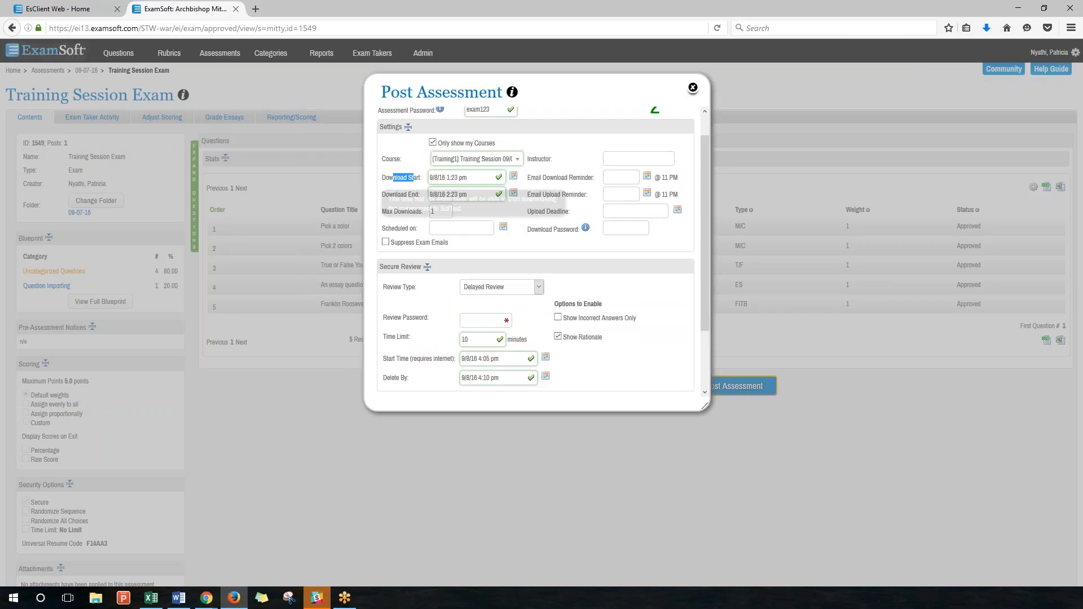
click(407, 192)
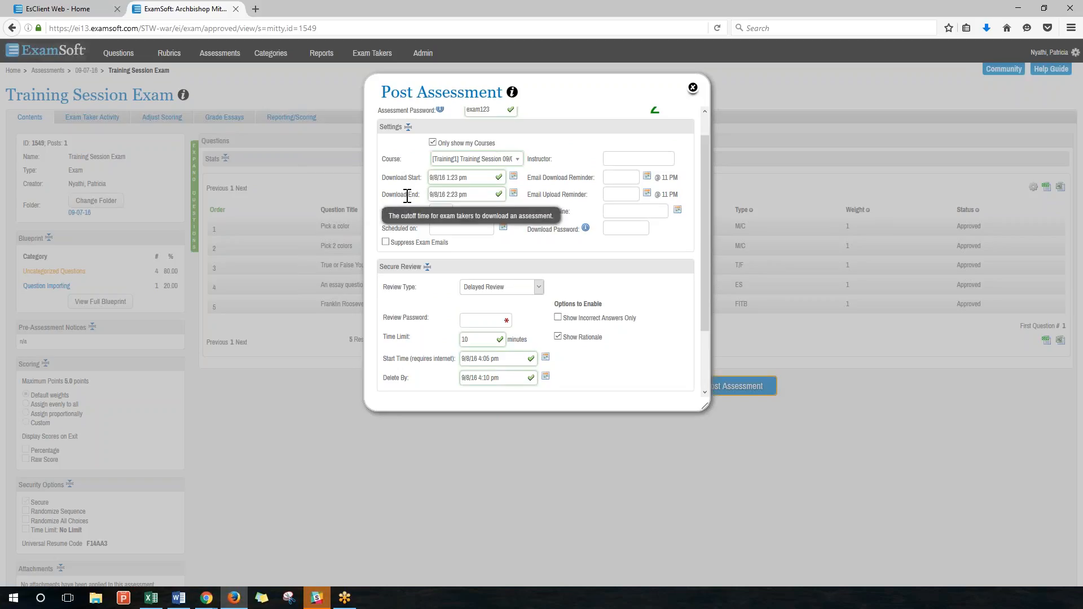
scroll(440, 282, down, 3)
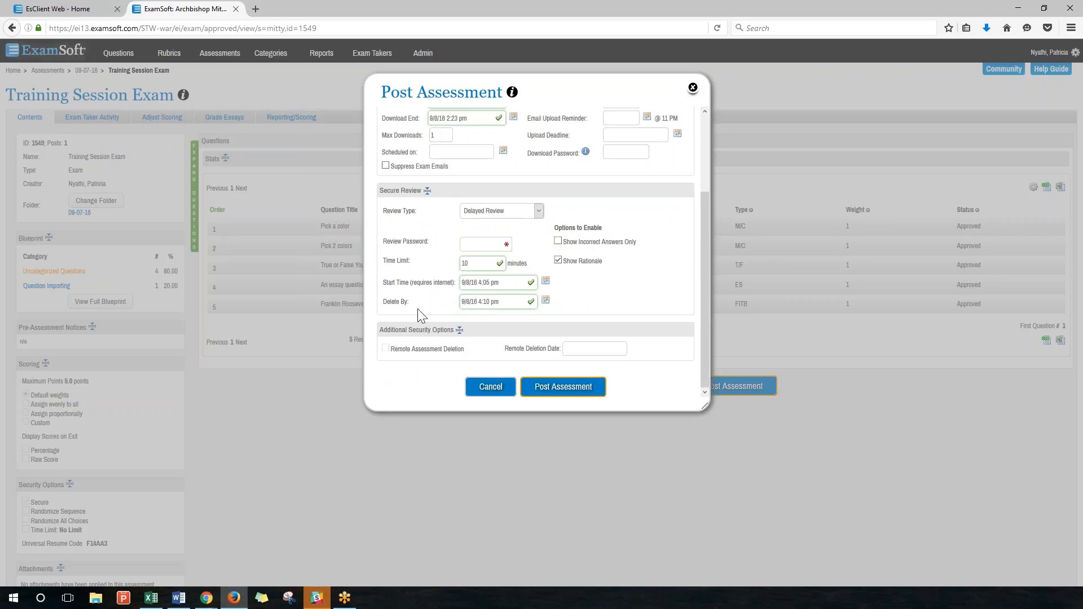
scroll(418, 310, up, 2)
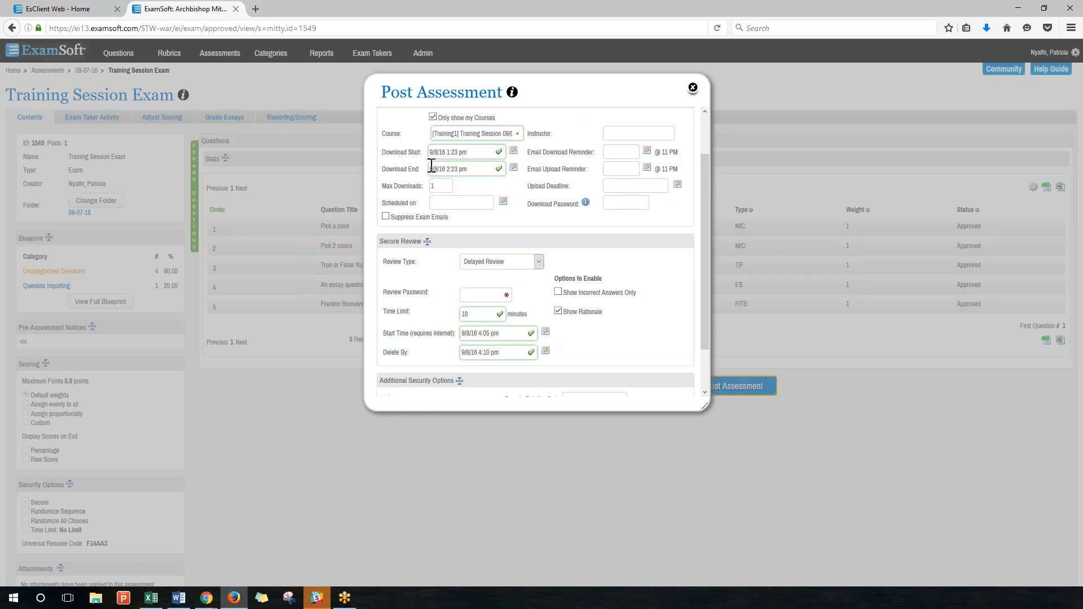
scroll(431, 164, down, 2)
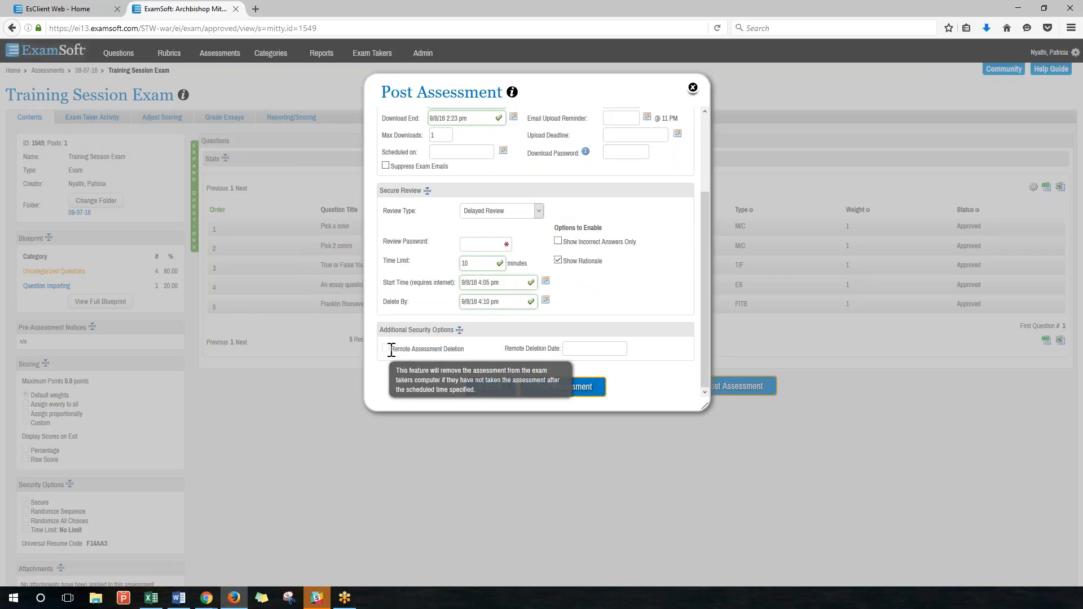
scroll(564, 246, up, 2)
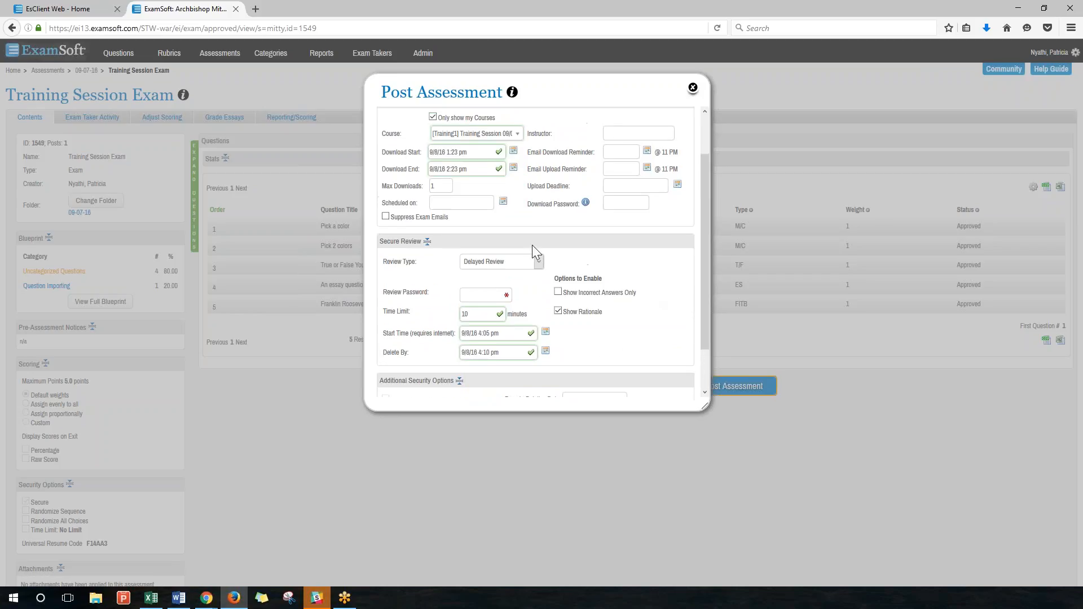
scroll(492, 168, up, 1)
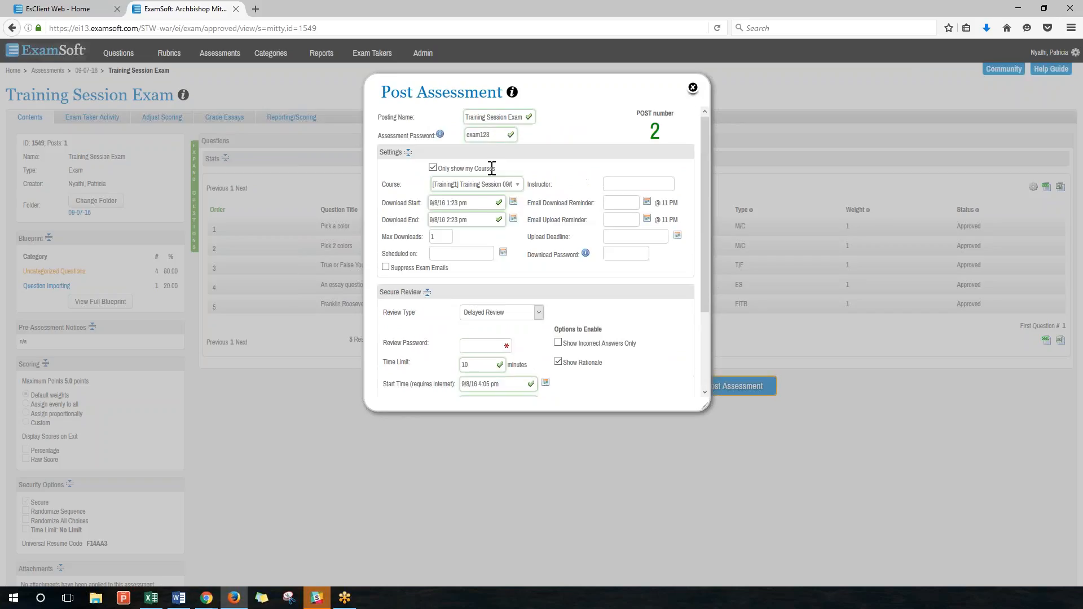
scroll(530, 226, down, 2)
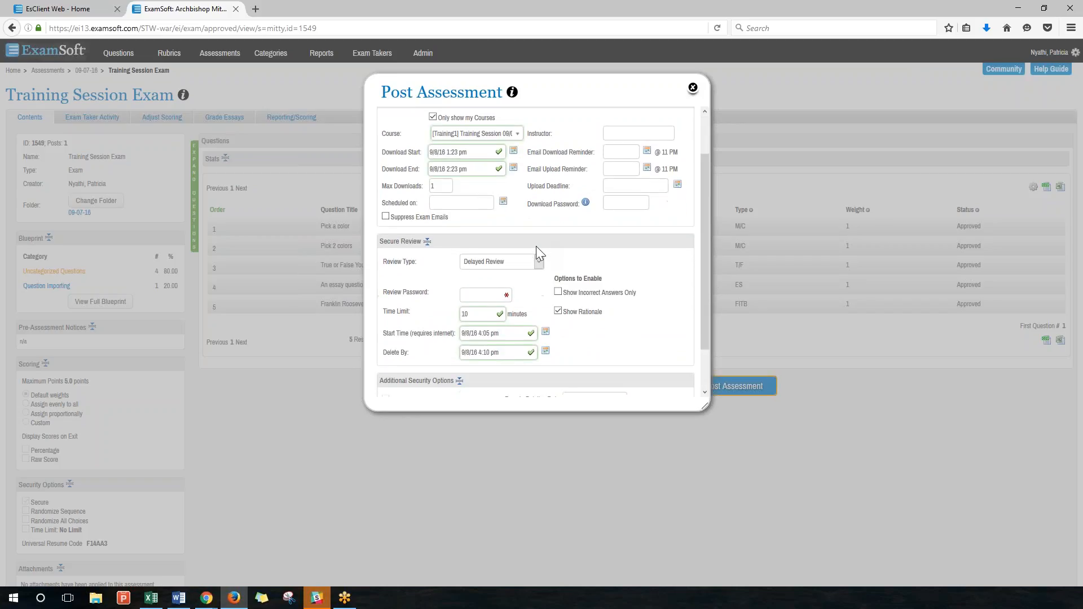
scroll(536, 246, down, 2)
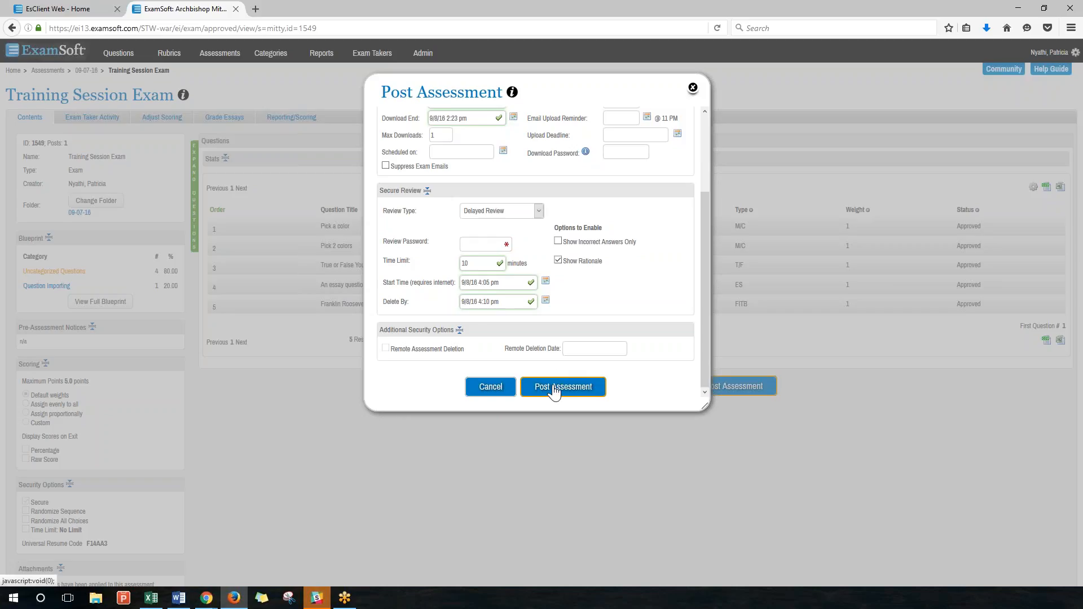
click(490, 389)
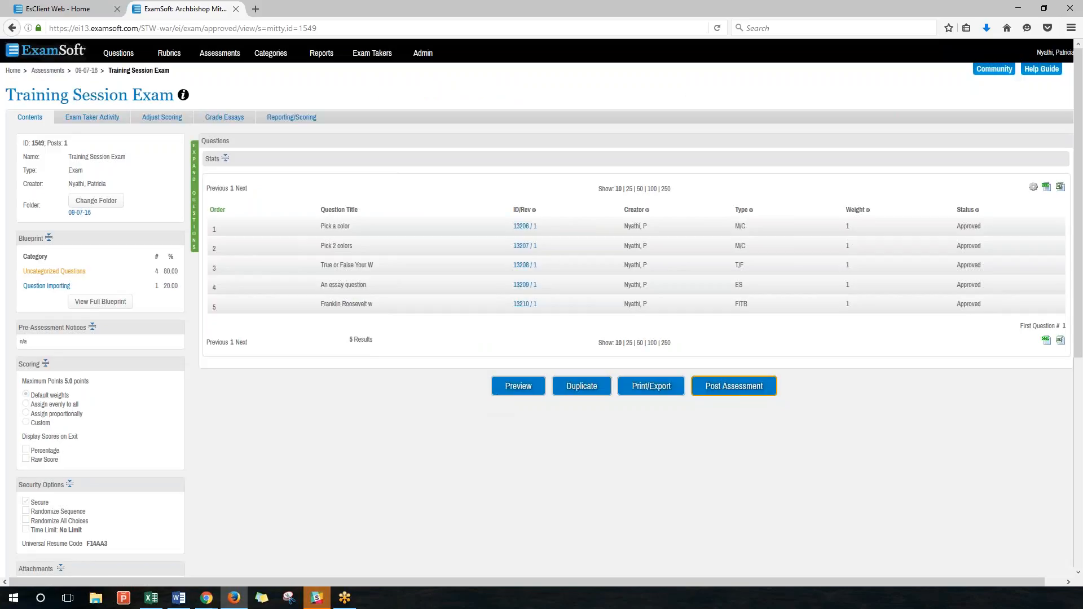